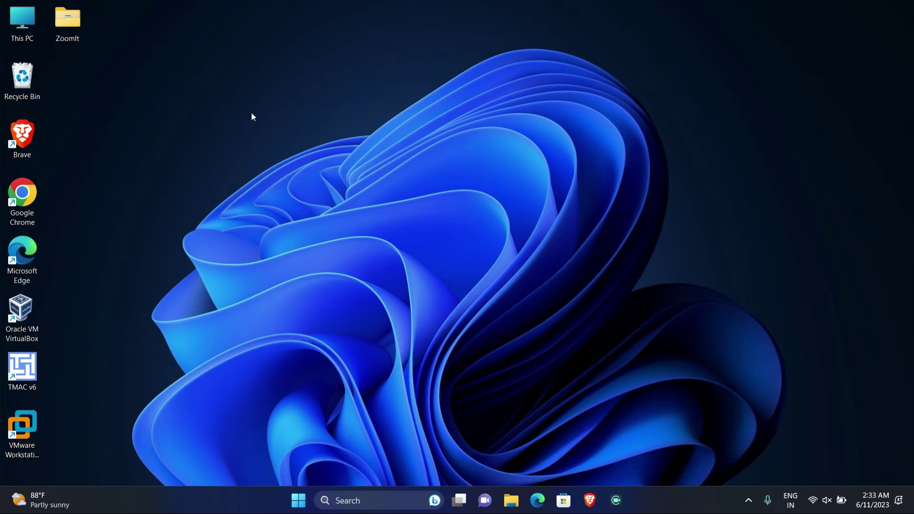
Refresh the desktop, launch Chrome and search Google for 'oracle sqlplus expree edition'
right_click(271, 64)
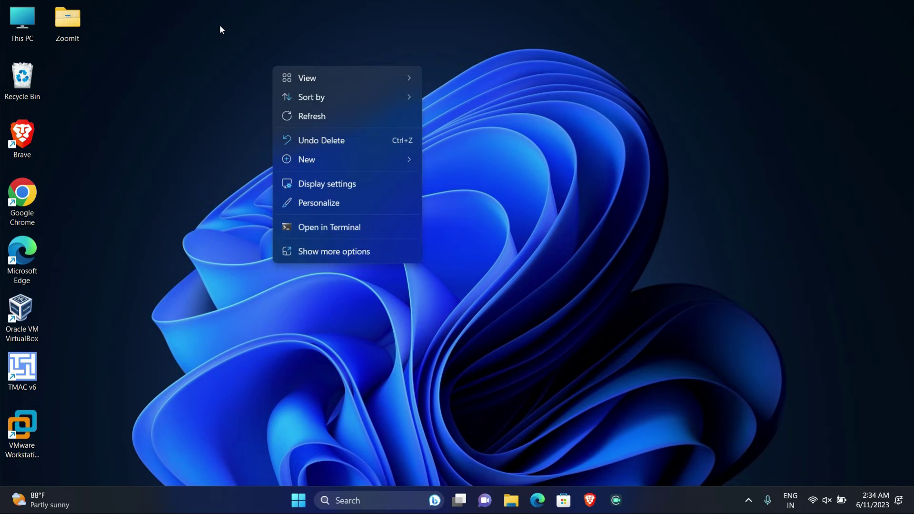
click(319, 116)
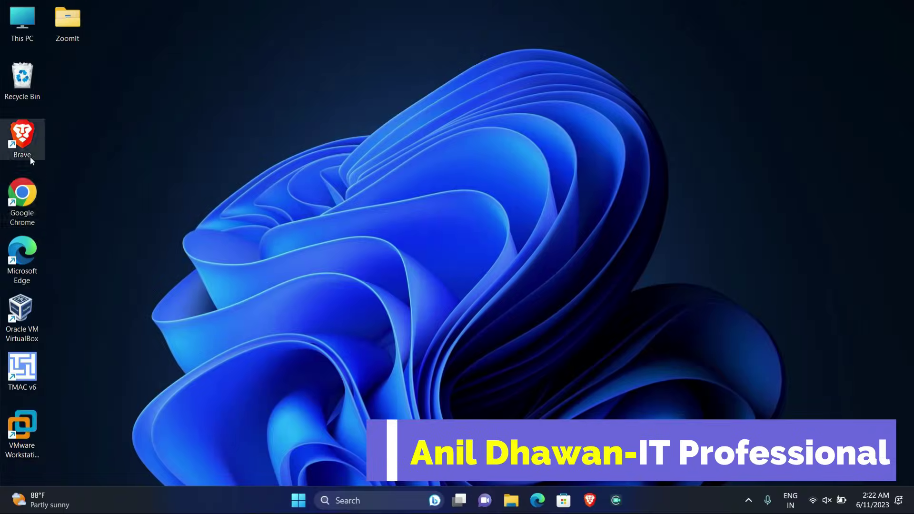
double_click(22, 200)
click(279, 32)
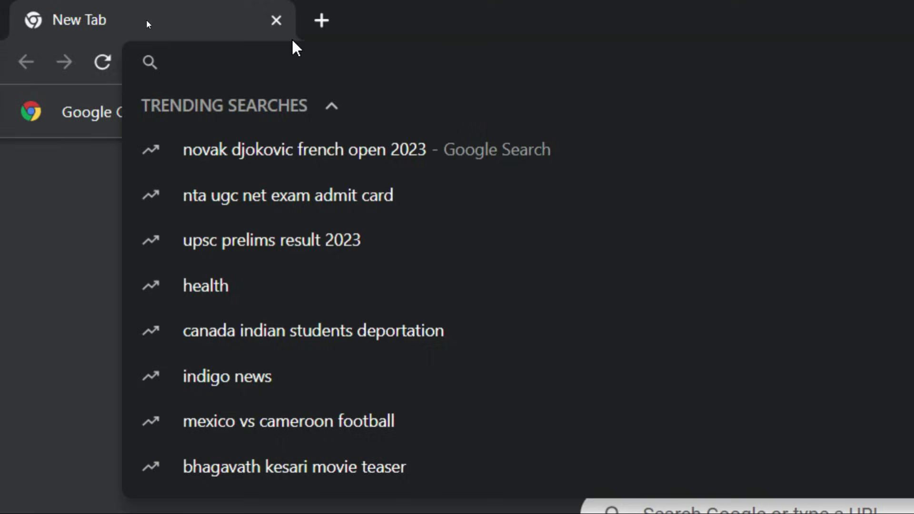
text(oracle sqlp)
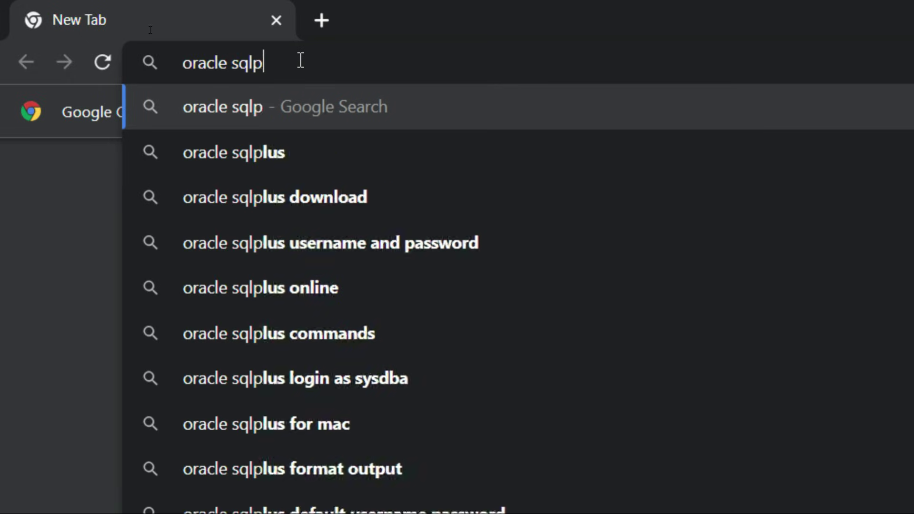
text(lus expree)
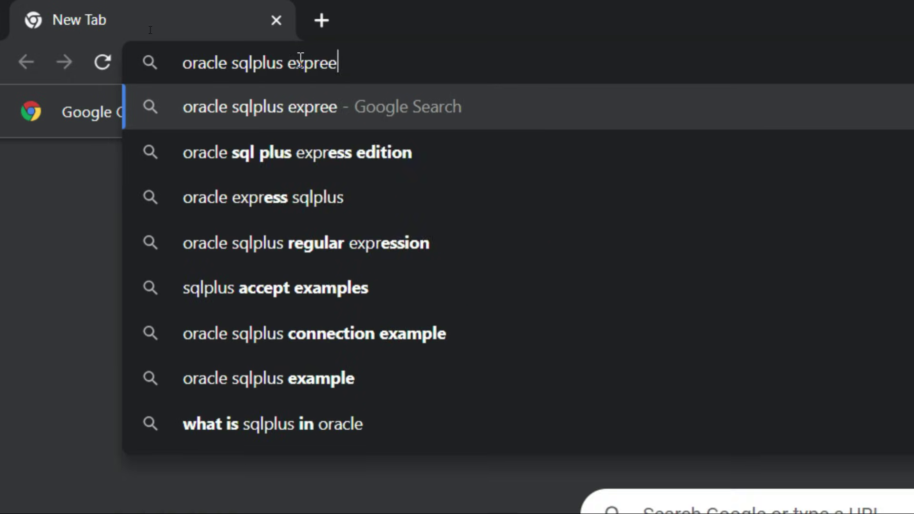
text( edition)
triple_click(393, 62)
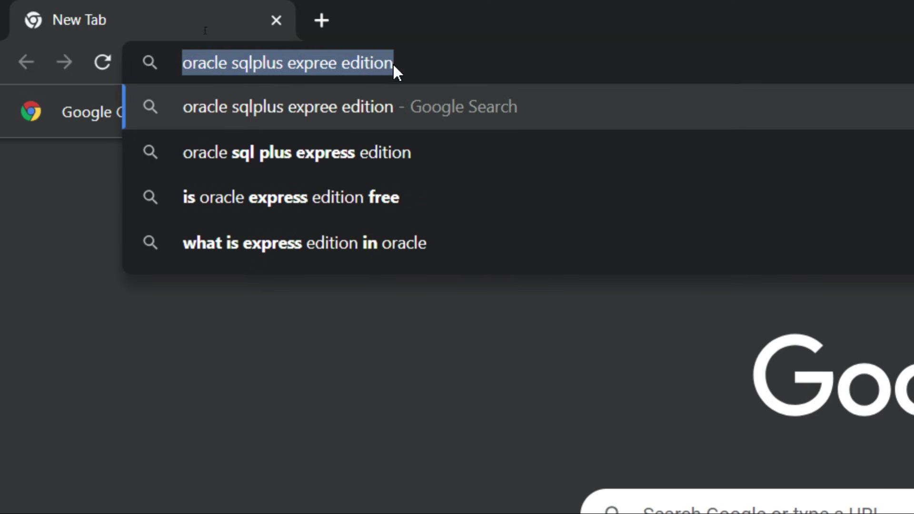
click(424, 61)
key(Return)
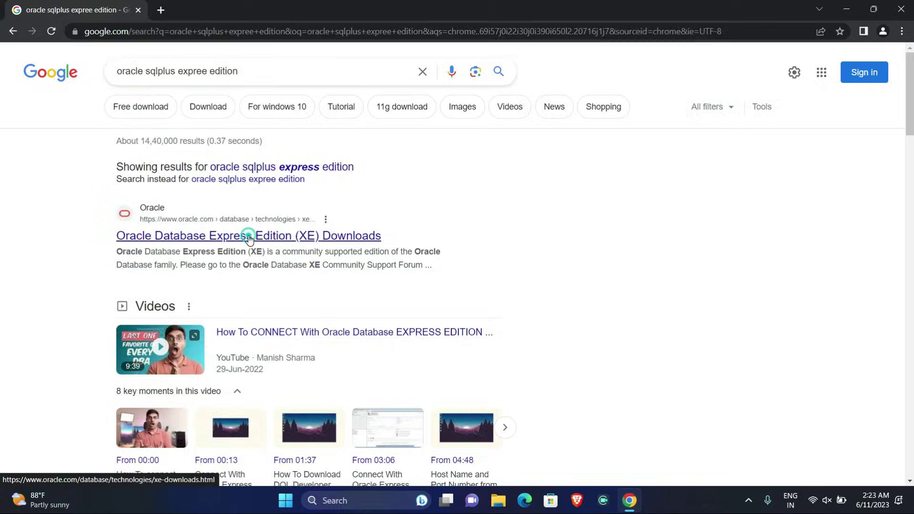
Open Oracle's XE Downloads page and download the 21c Express Edition Windows x64 zip
click(248, 236)
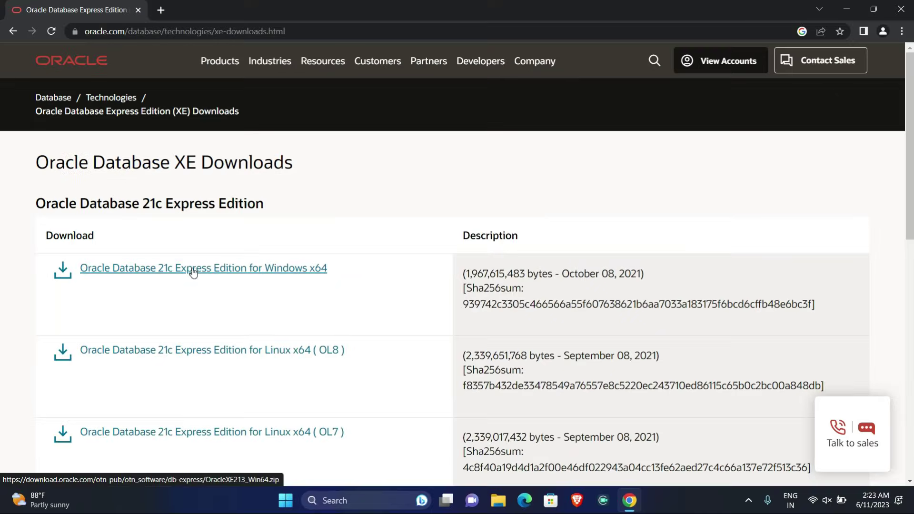
click(193, 272)
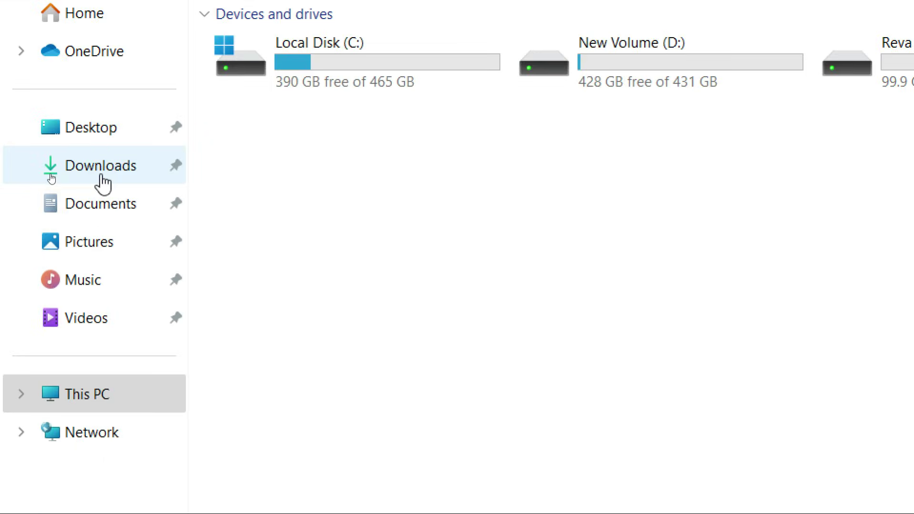
Show Downloads, select the OracleXE213_Win64 archive and bring up its Open with options
click(50, 172)
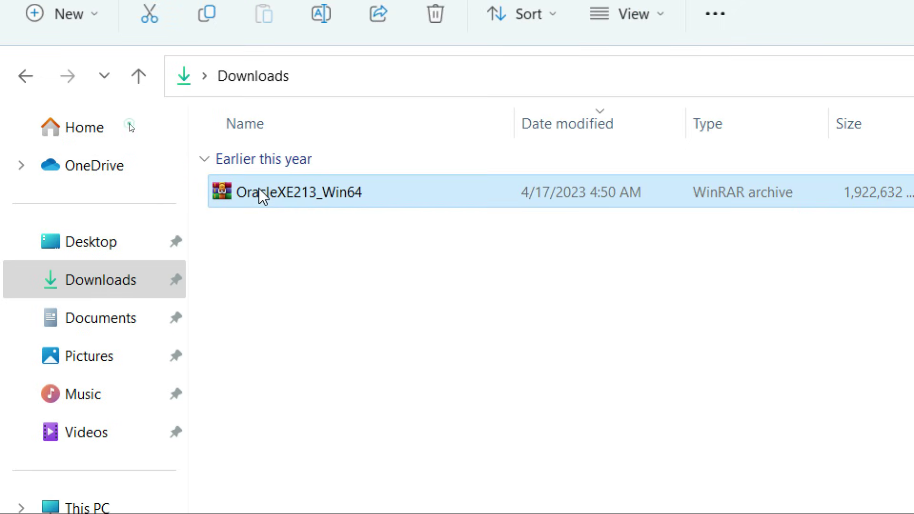
click(127, 289)
click(335, 205)
click(333, 305)
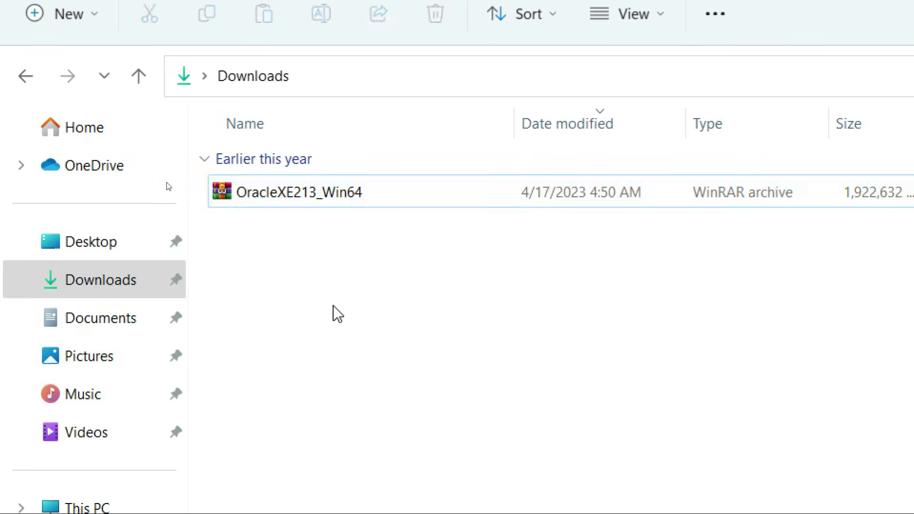
click(310, 192)
right_click(299, 200)
mouse_move(393, 318)
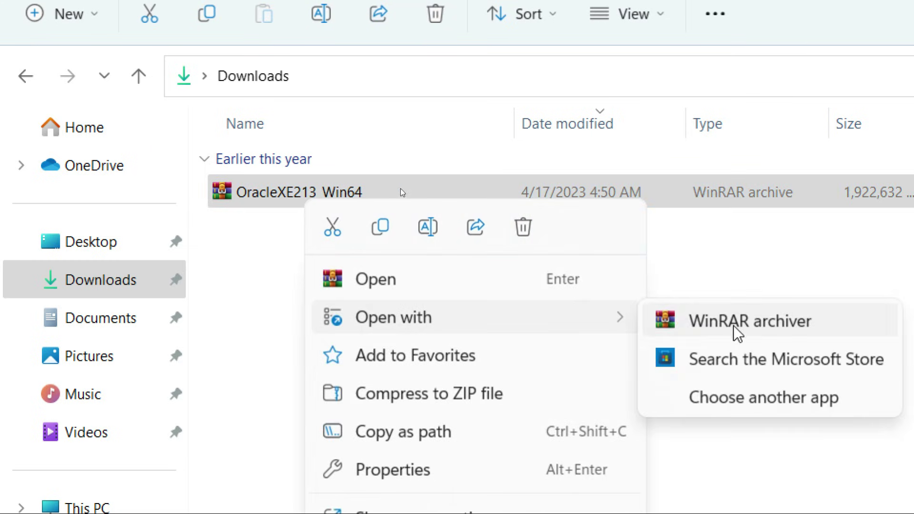
Extract OracleXE213_Win64 with WinRAR into Downloads, then close WinRAR
click(735, 330)
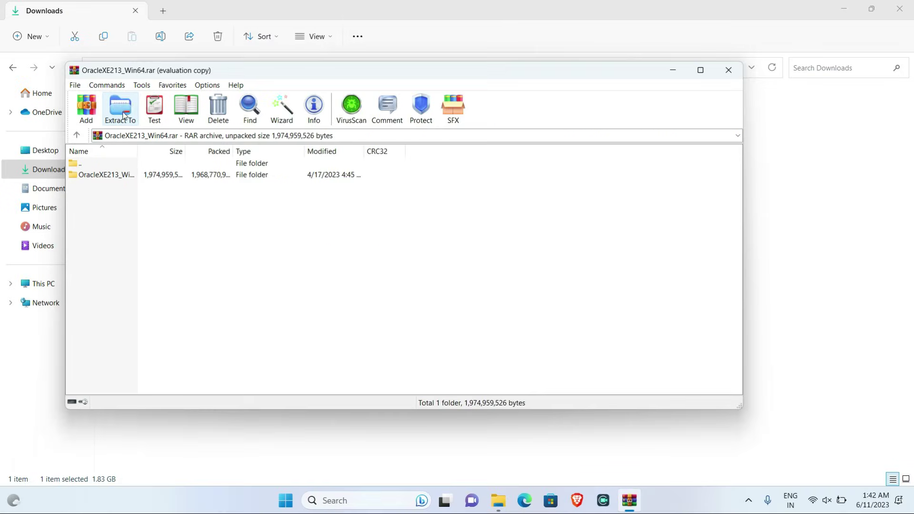
click(119, 107)
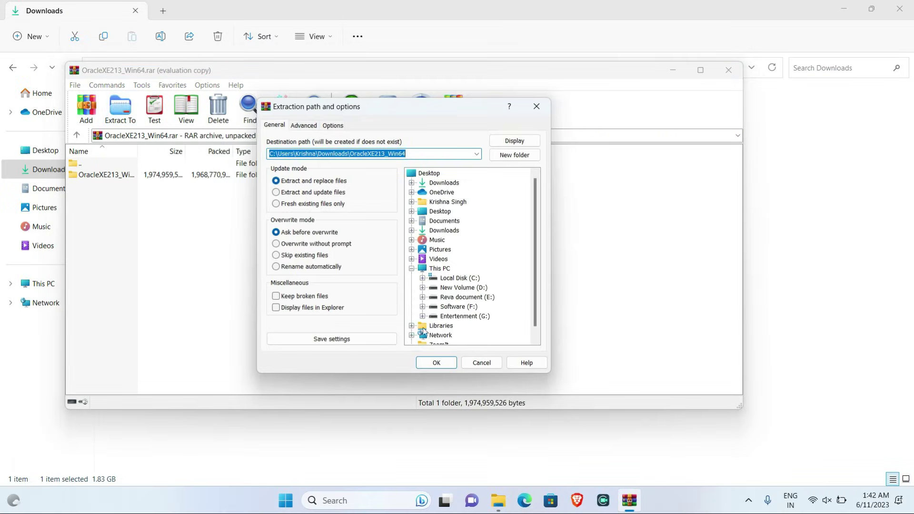
click(435, 363)
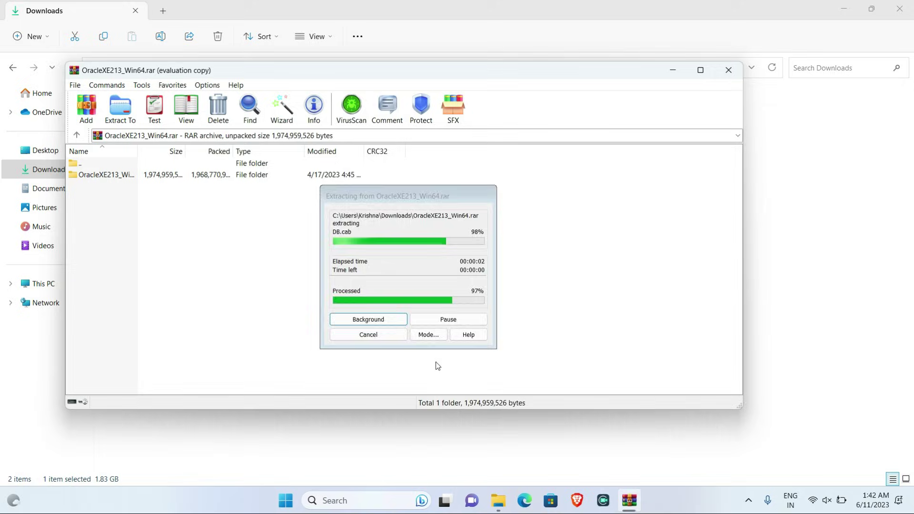
click(728, 69)
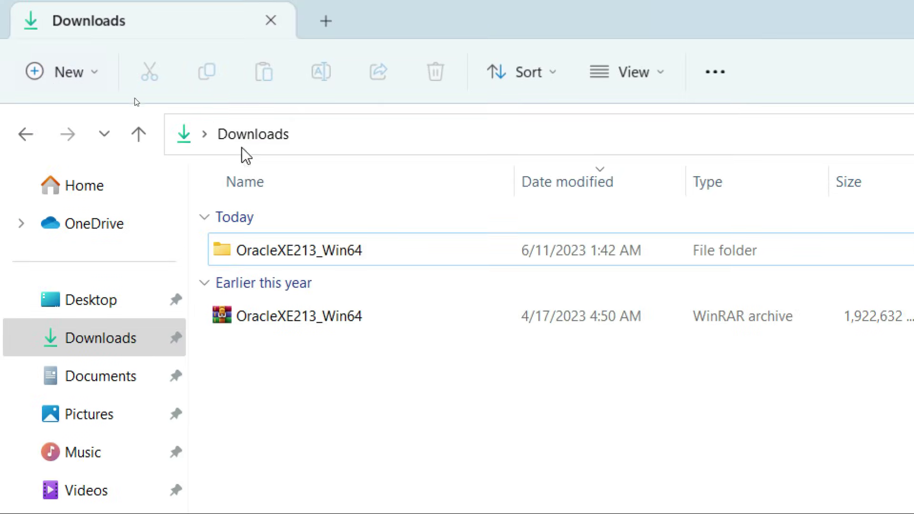
Open the OracleXE213_Win64 folder and its inner folder, then run setup
click(296, 255)
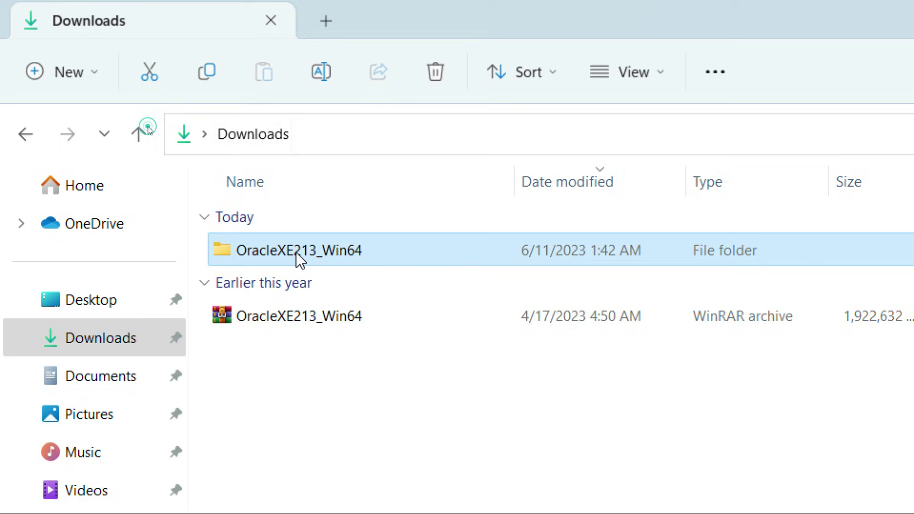
double_click(358, 257)
double_click(421, 252)
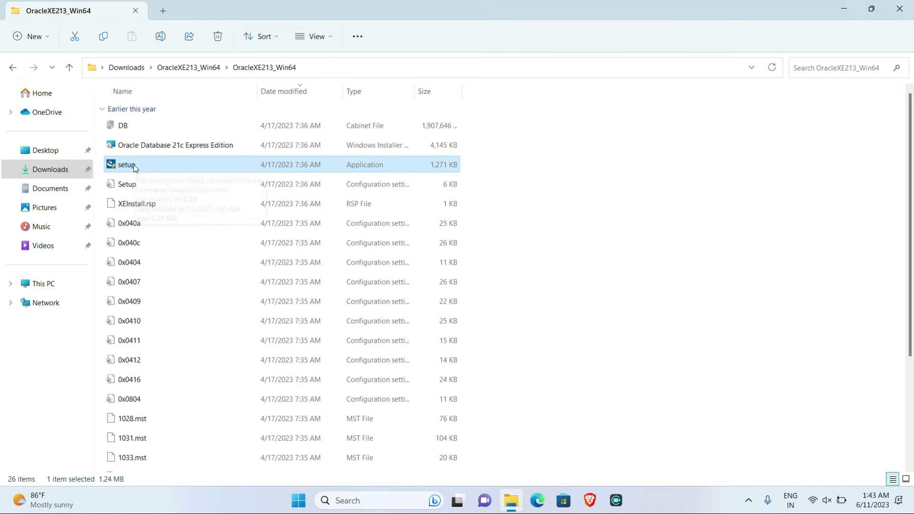
double_click(146, 168)
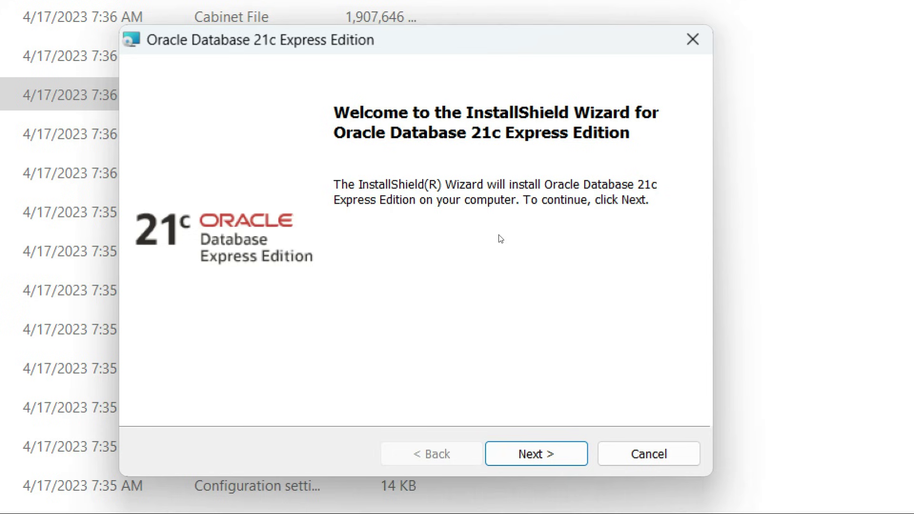
Accept the license agreement and keep the default destination folder
click(535, 444)
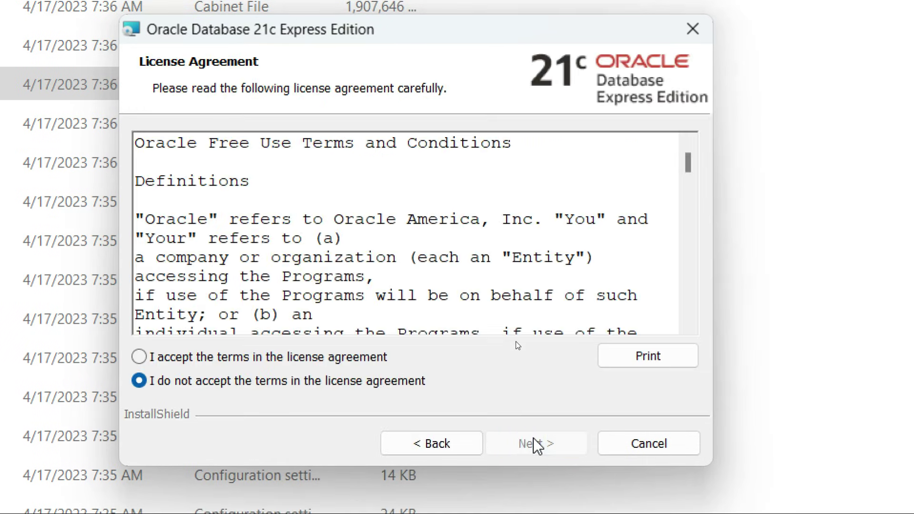
click(222, 358)
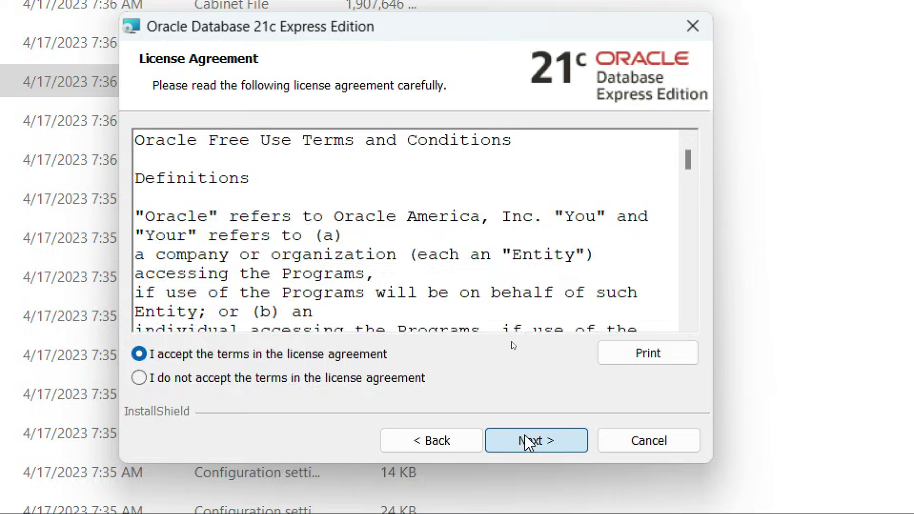
click(526, 439)
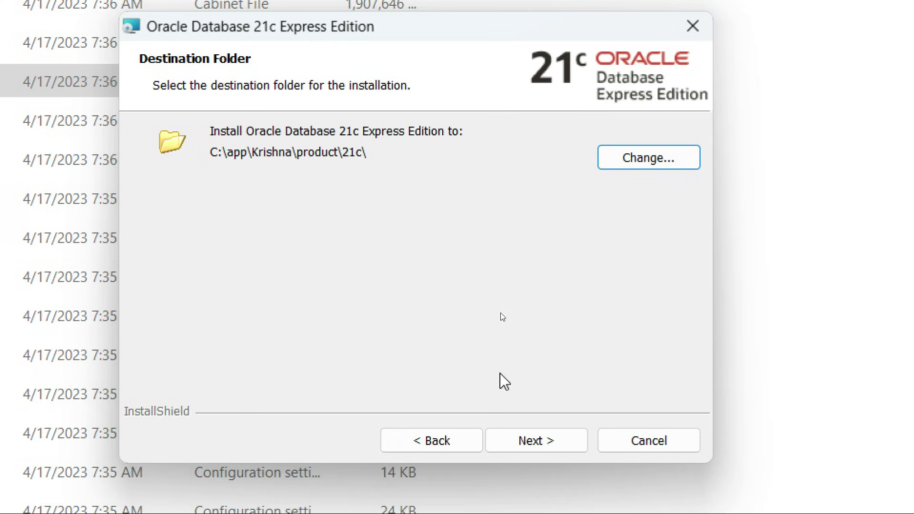
click(539, 444)
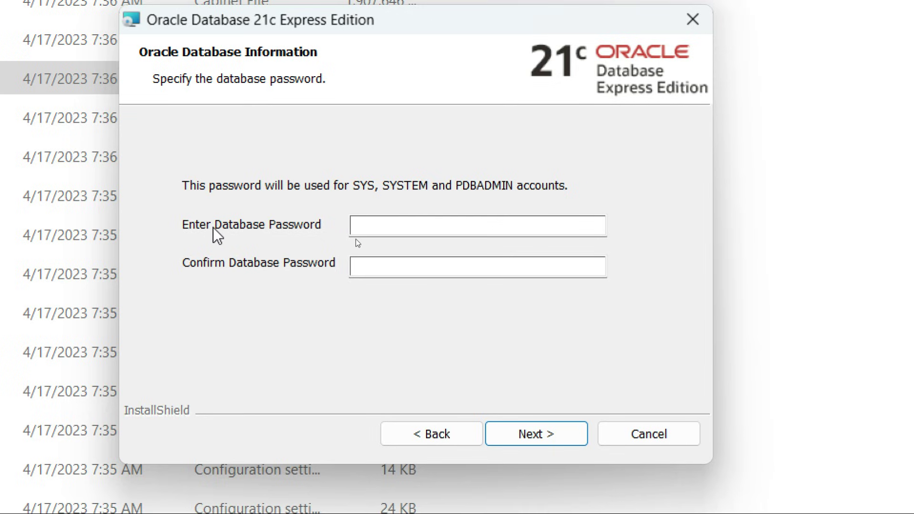
Enter and confirm the SYS/SYSTEM/PDBADMIN password, then continue to the Summary page
click(394, 227)
text(o)
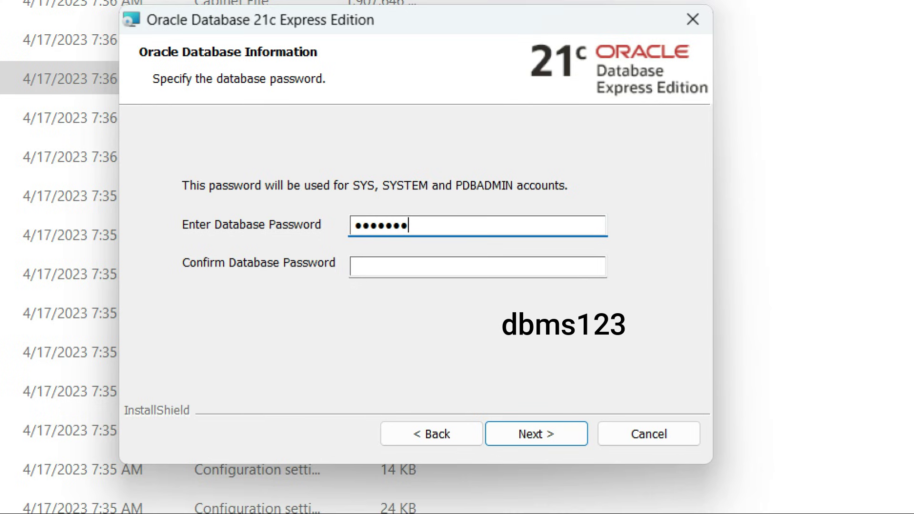
click(386, 261)
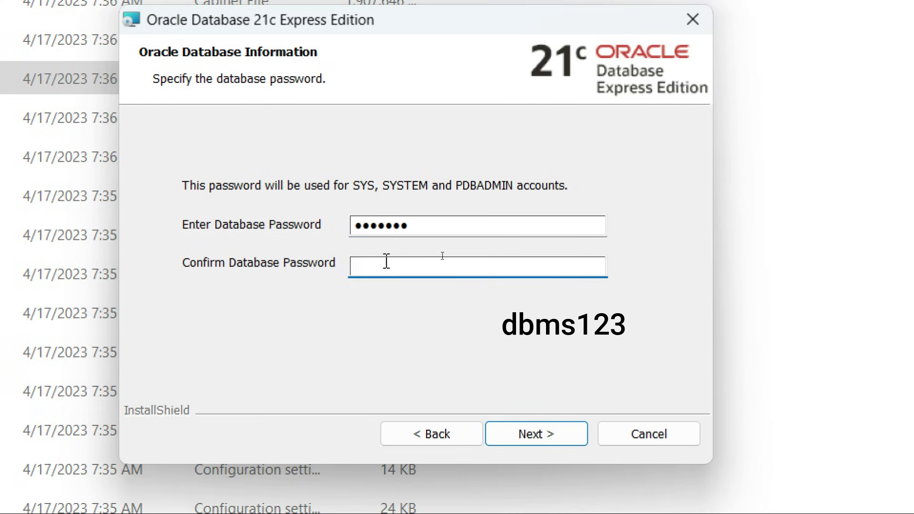
text(1)
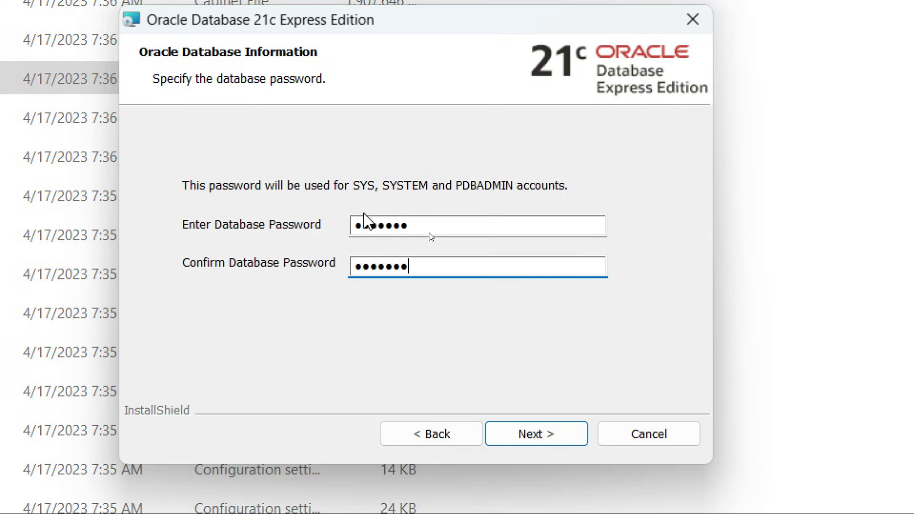
drag(355, 225, 420, 225)
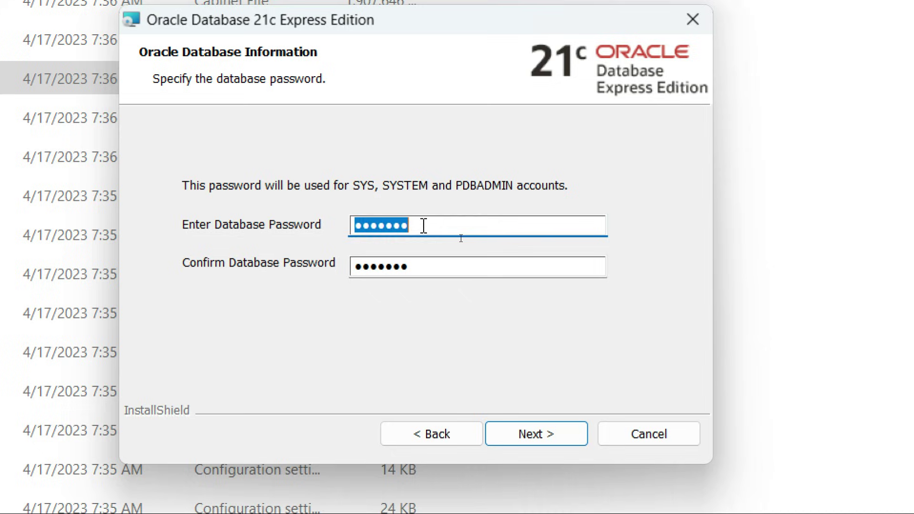
click(423, 226)
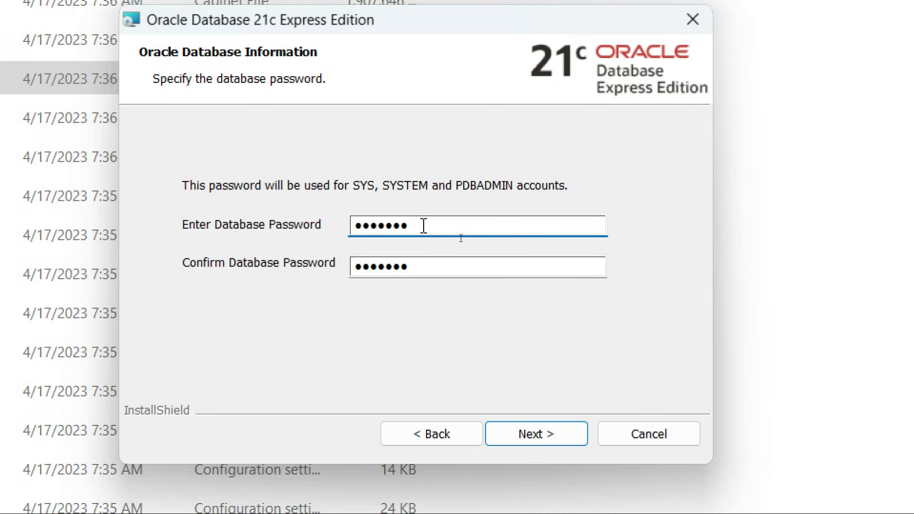
key(Tab)
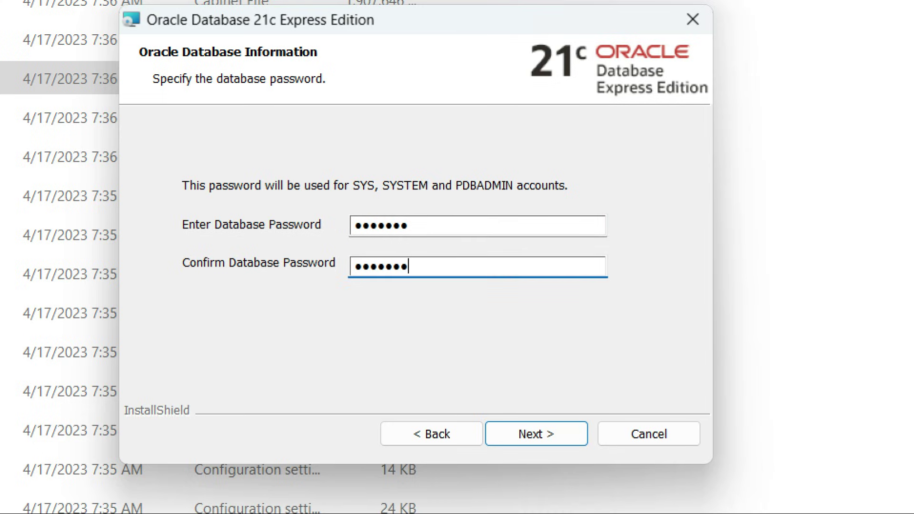
click(531, 437)
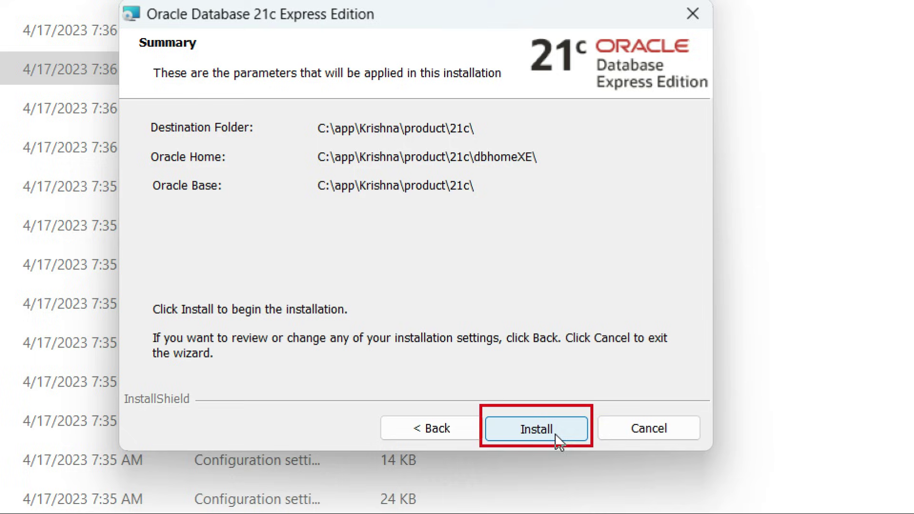
Start the Oracle Database 21c XE installation from the Summary page
click(556, 434)
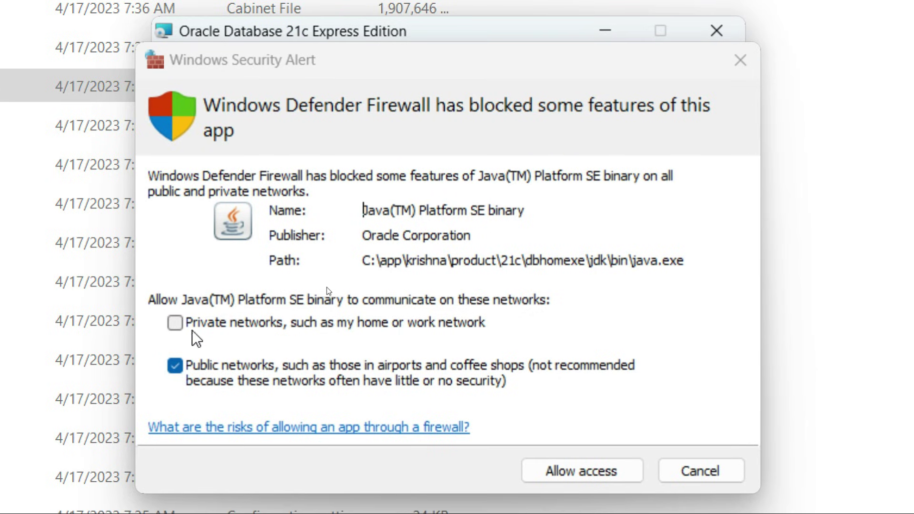
Allow Java Platform SE binary through the firewall on private and public networks
click(176, 325)
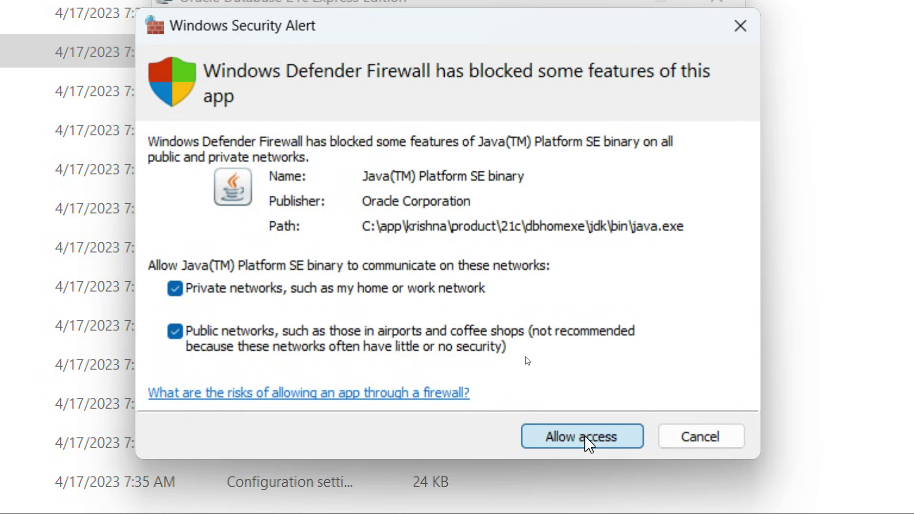
click(582, 437)
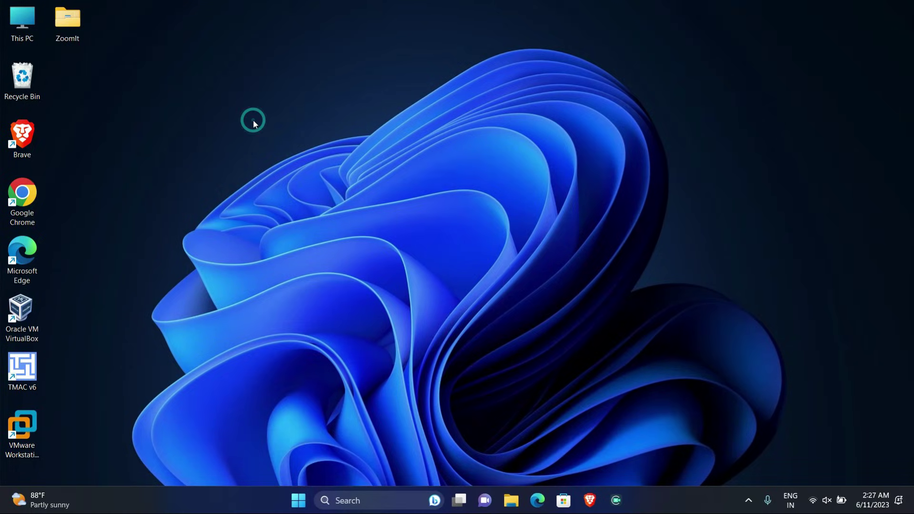
Search Start for 'sql' and launch SQL Plus from the results
key(super)
text(sql)
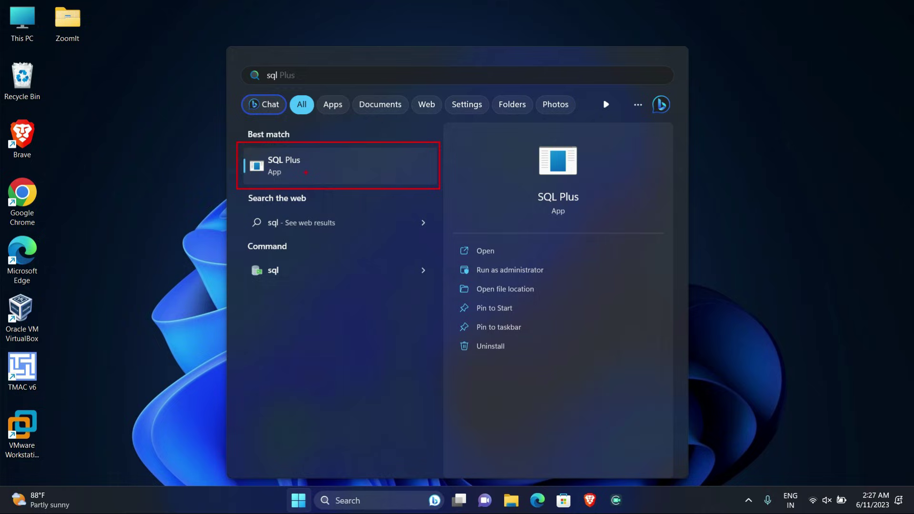
key(Escape)
click(319, 176)
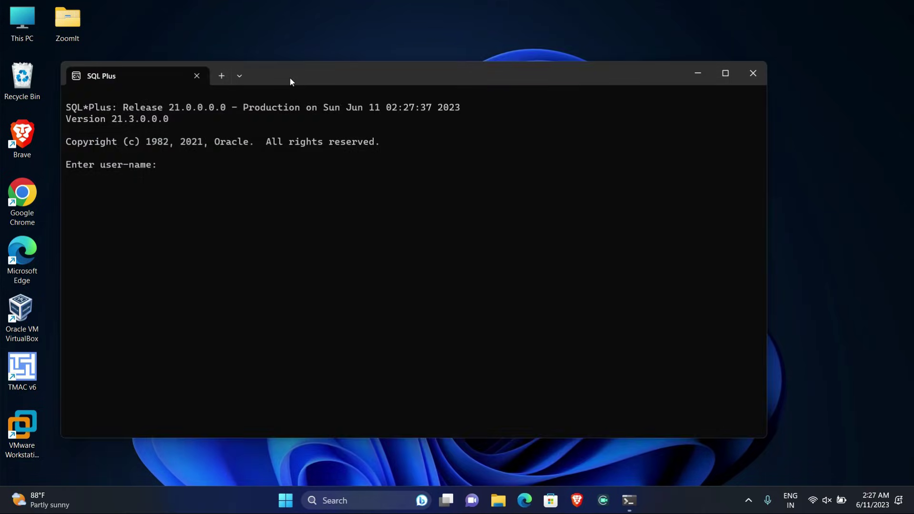
Maximize SQL Plus and submit 'system' as the user name
double_click(290, 79)
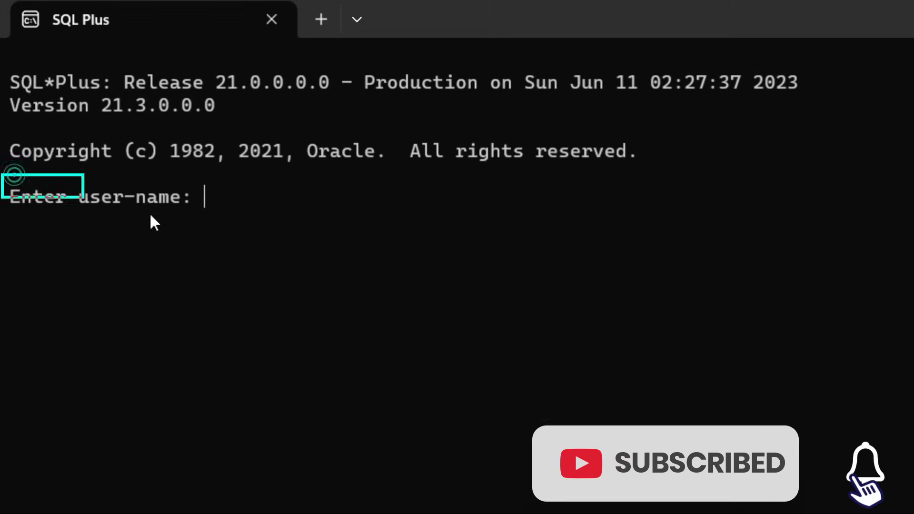
text(sy)
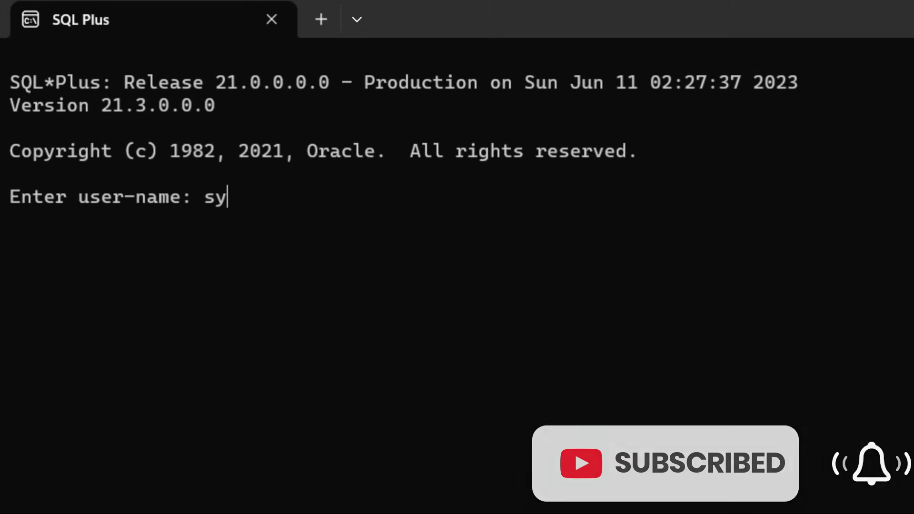
text(stem)
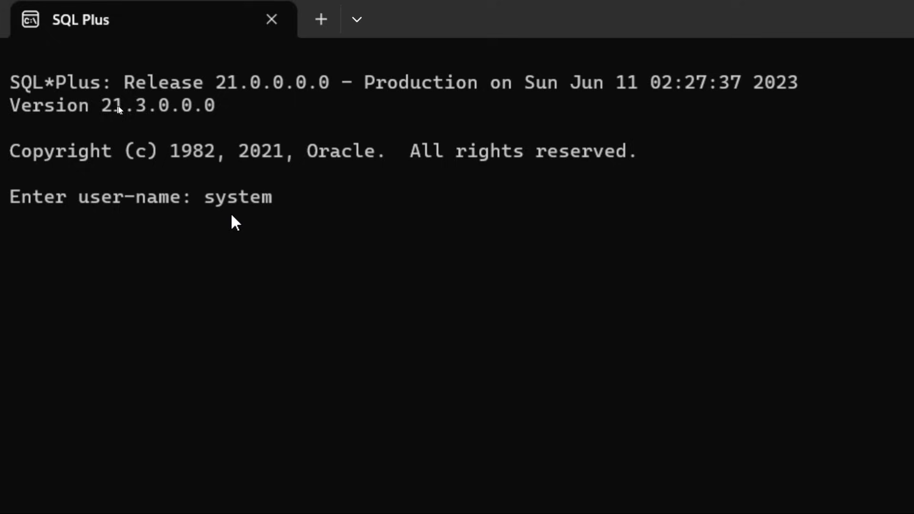
key(Return)
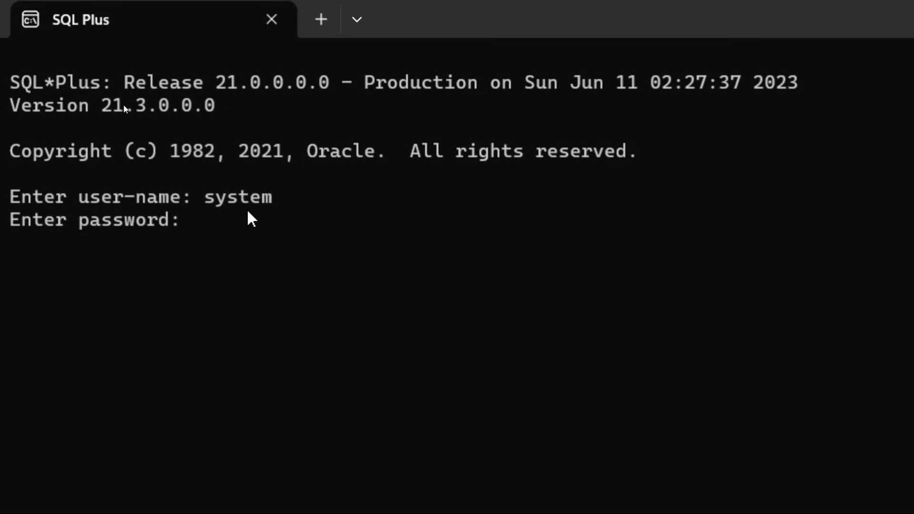